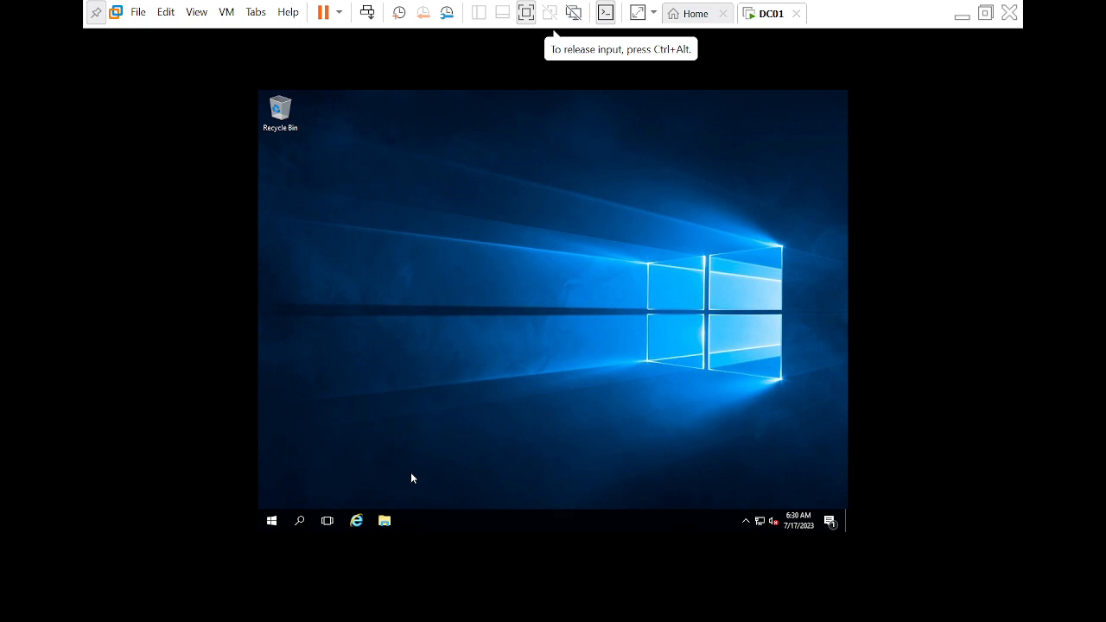
- Open a Command Prompt by running cmd and move its window lower on the desktop
right_click(267, 523)
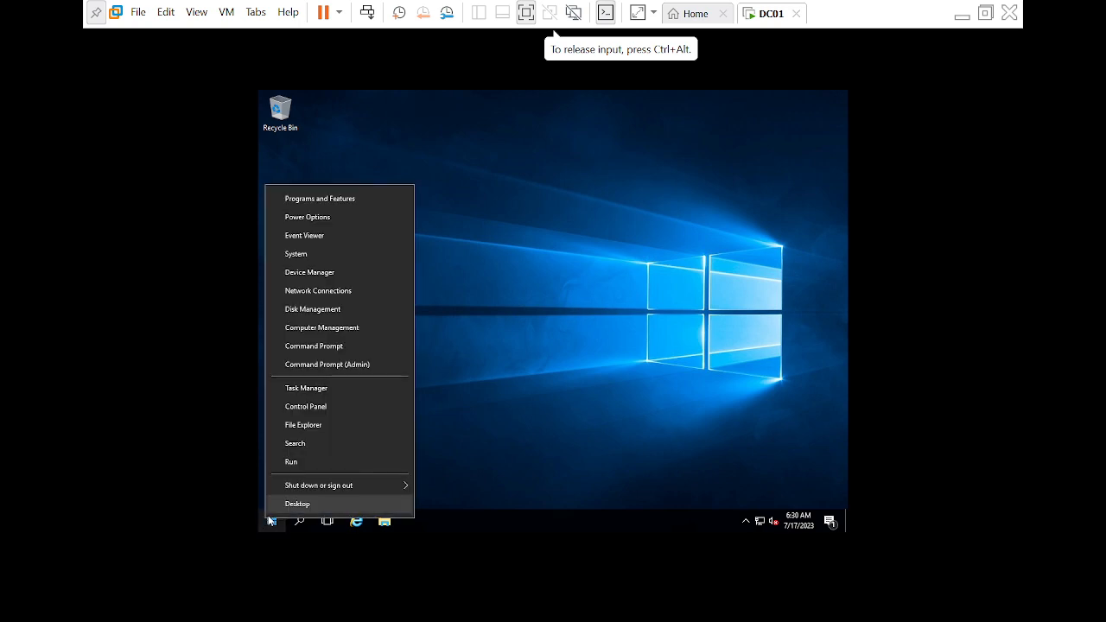
click(291, 464)
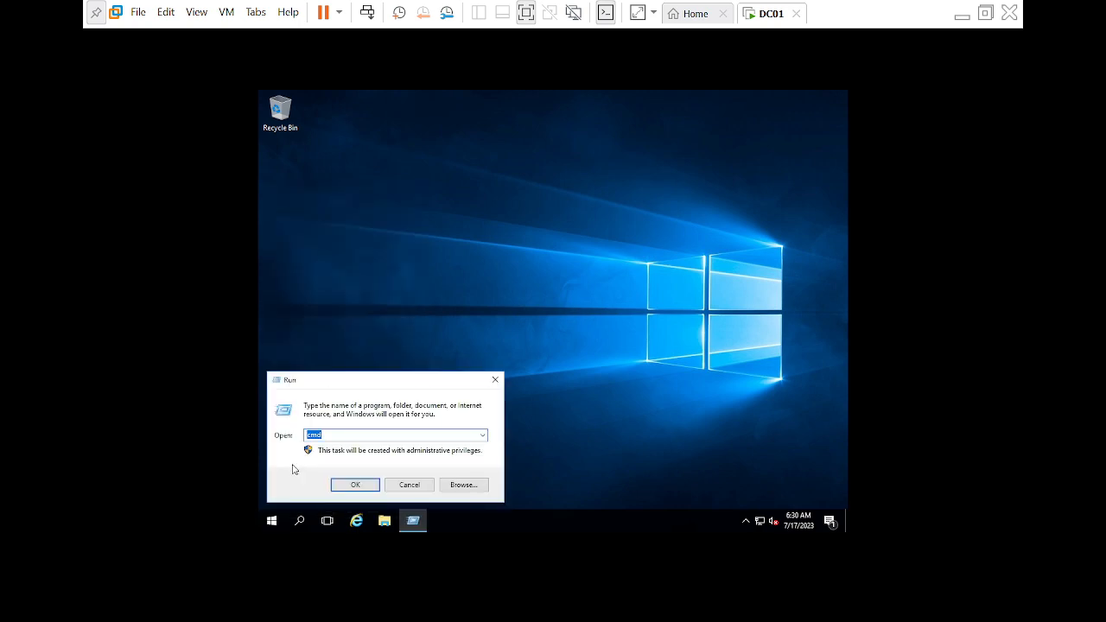
key(Return)
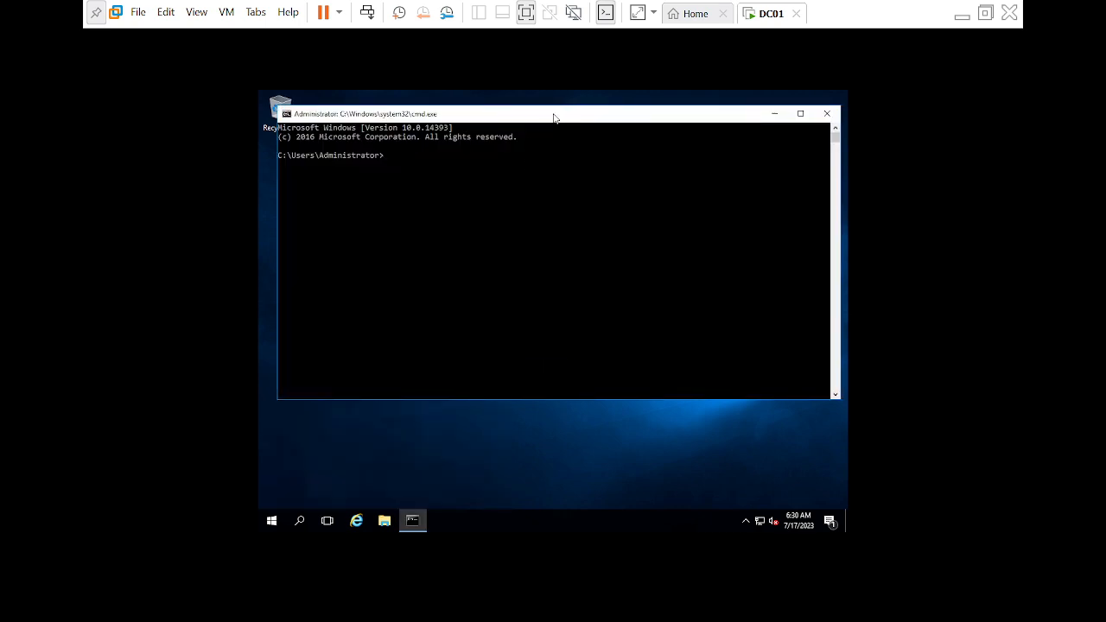
drag(553, 116, 559, 180)
- Run ipconfig to list the server's IP configuration and maximize the Command Prompt window
click(530, 340)
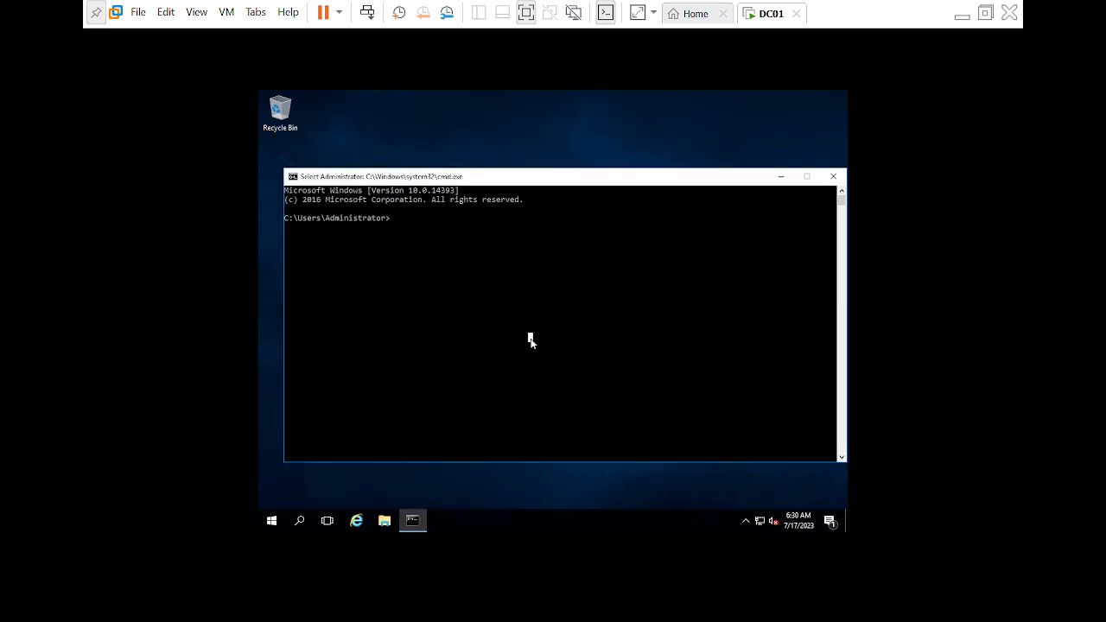
key(Escape)
text(ipconfi)
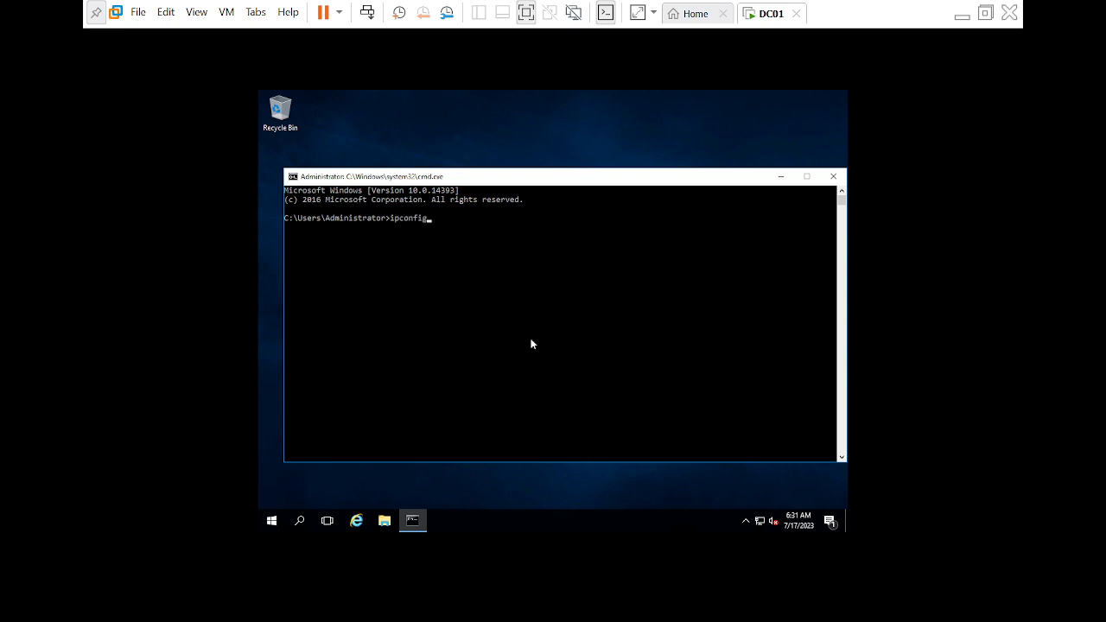
text(g)
key(Return)
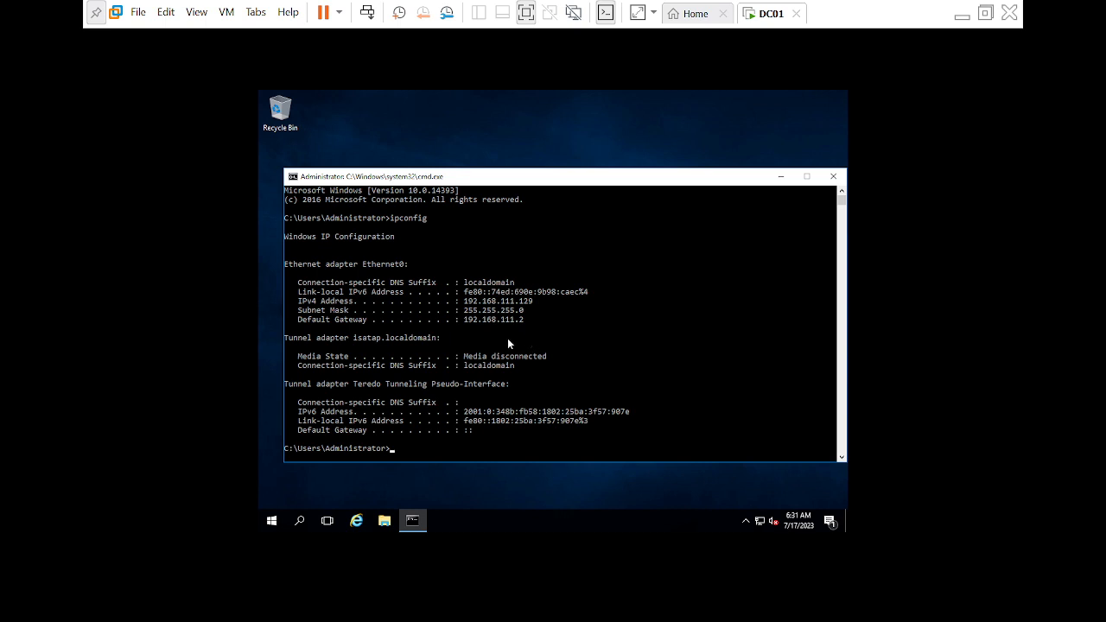
double_click(526, 177)
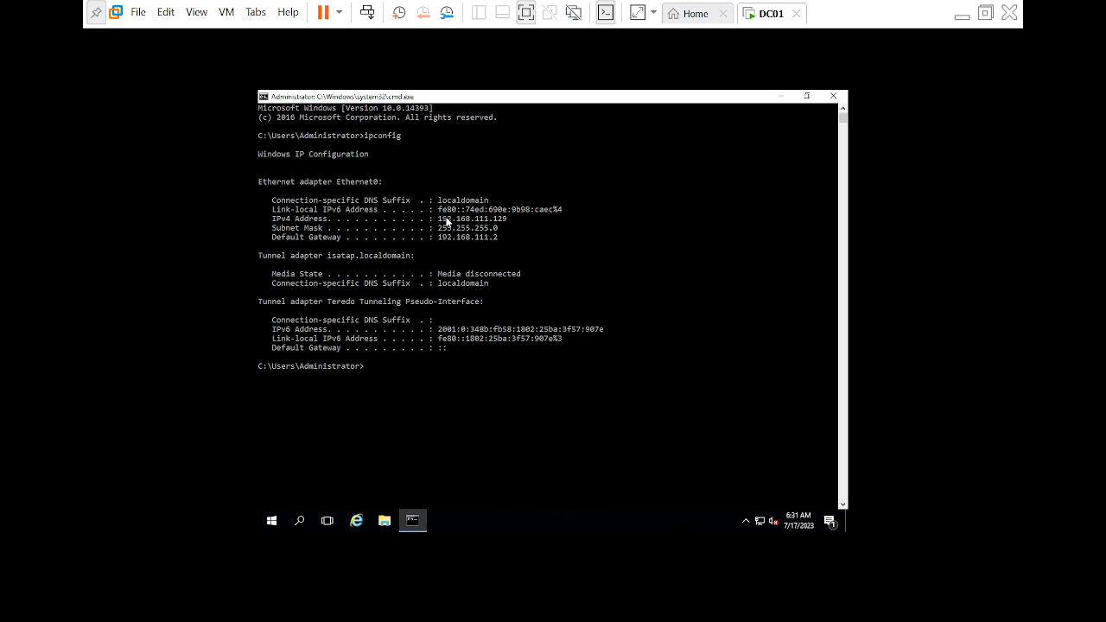
- Run ipconfig /all and examine the detailed settings of the Ethernet0 and tunnel adapters
click(412, 385)
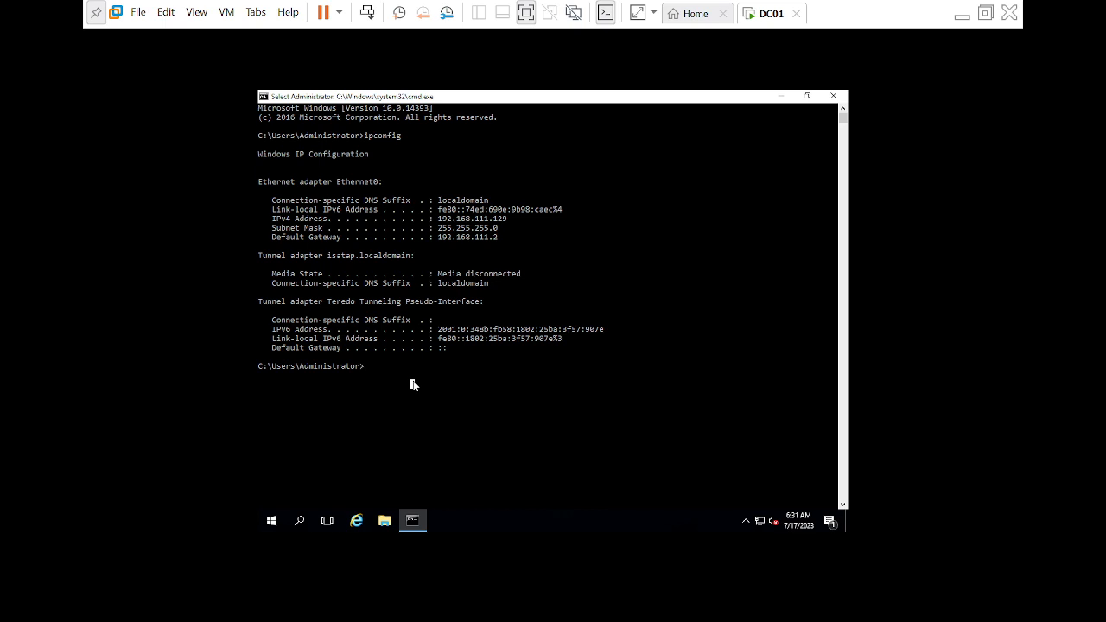
key(Up)
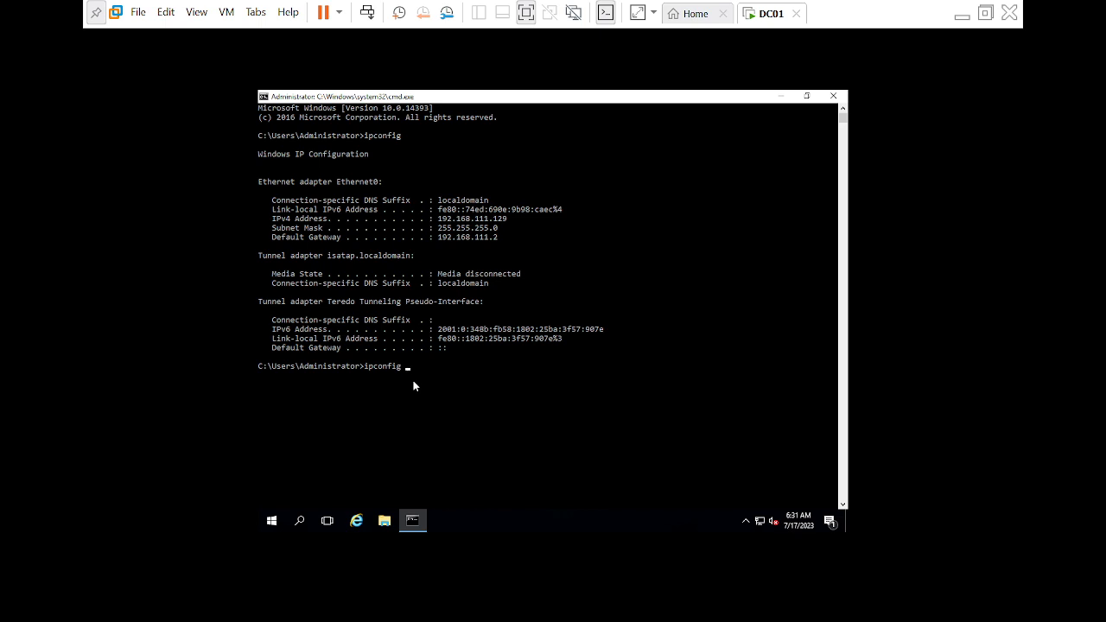
text(/all)
key(Return)
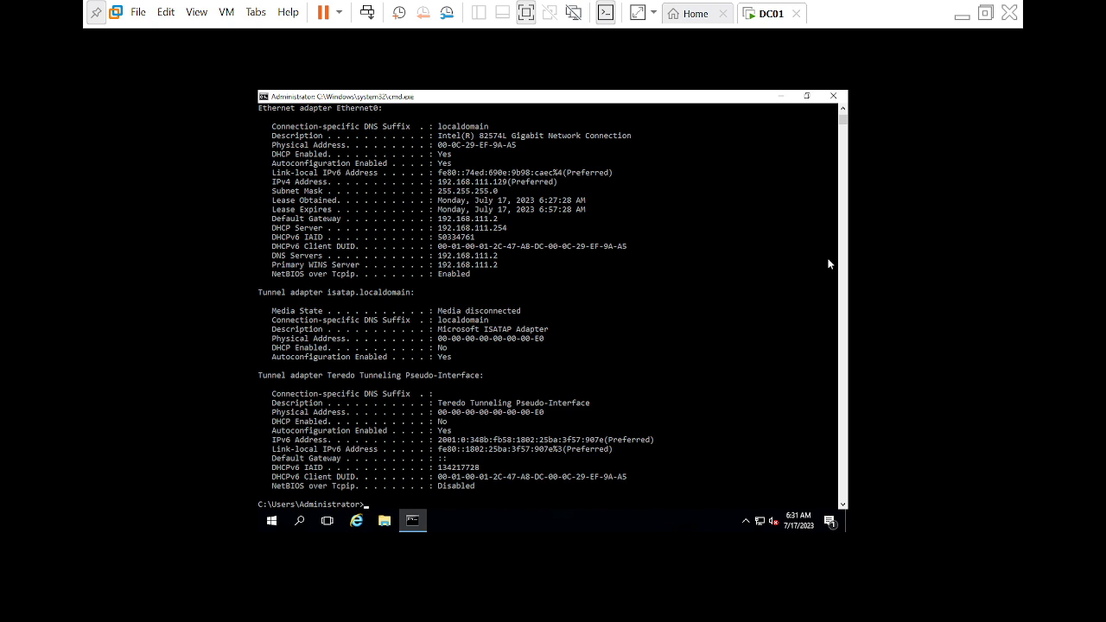
drag(673, 384, 677, 451)
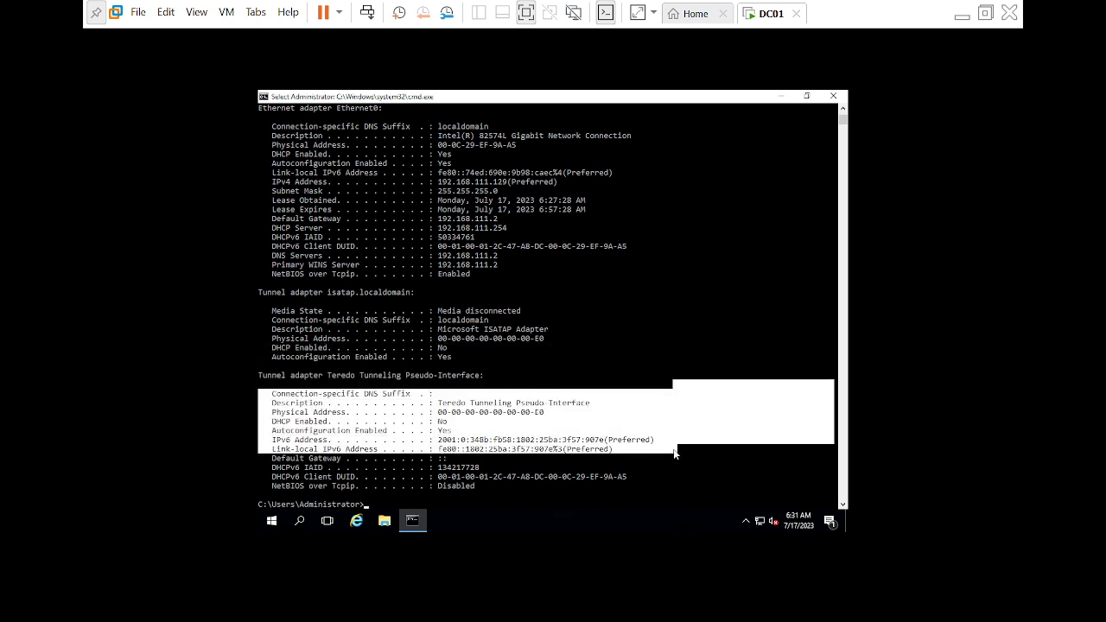
click(581, 285)
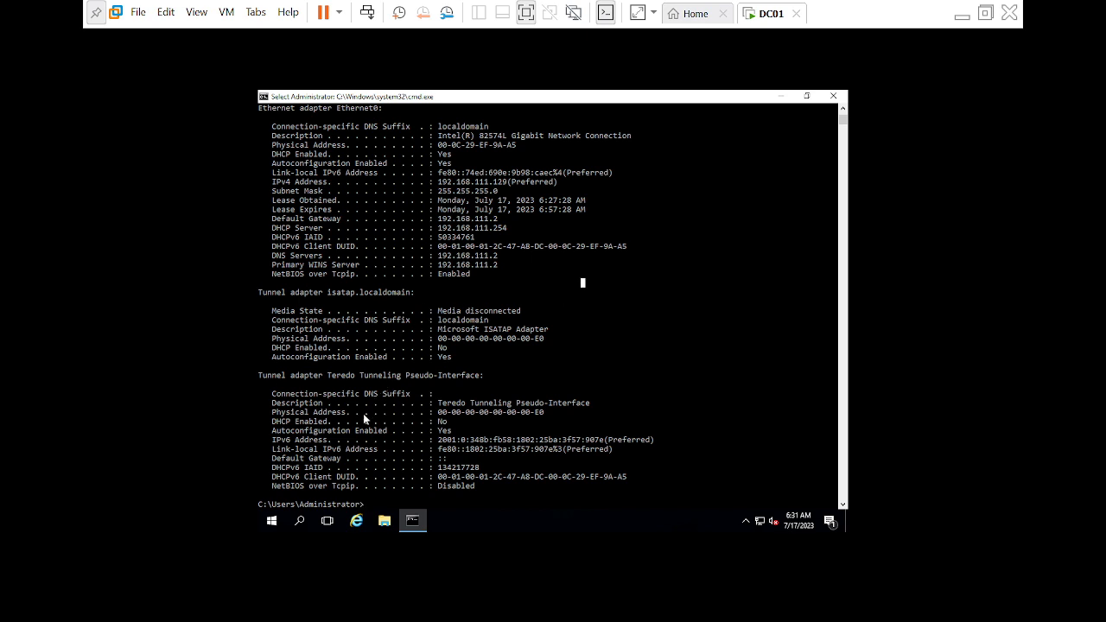
drag(307, 357, 455, 361)
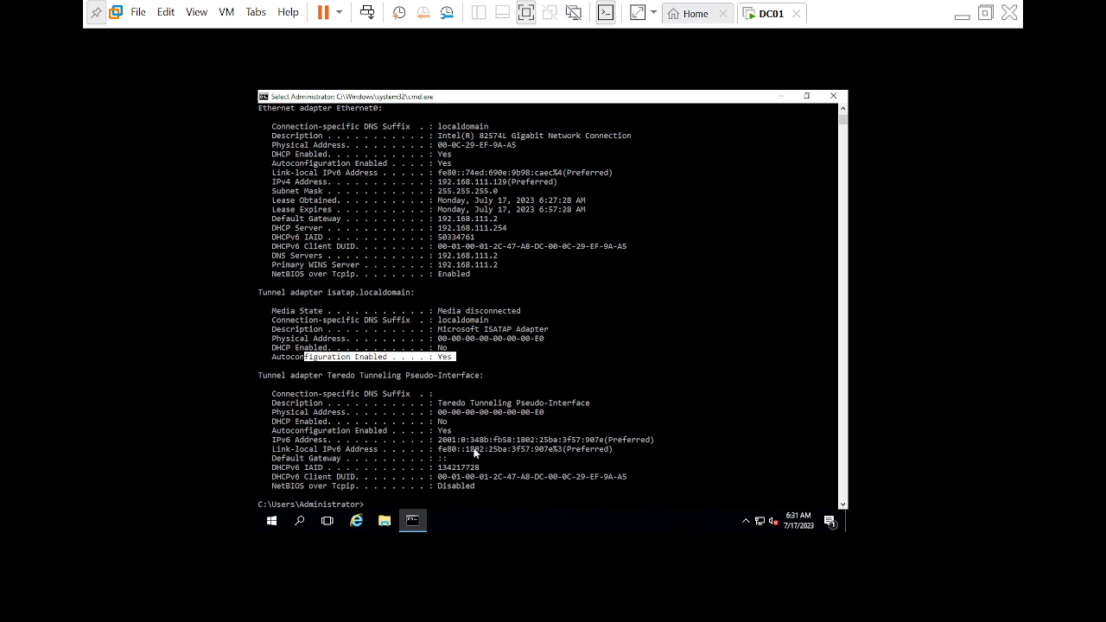
click(434, 476)
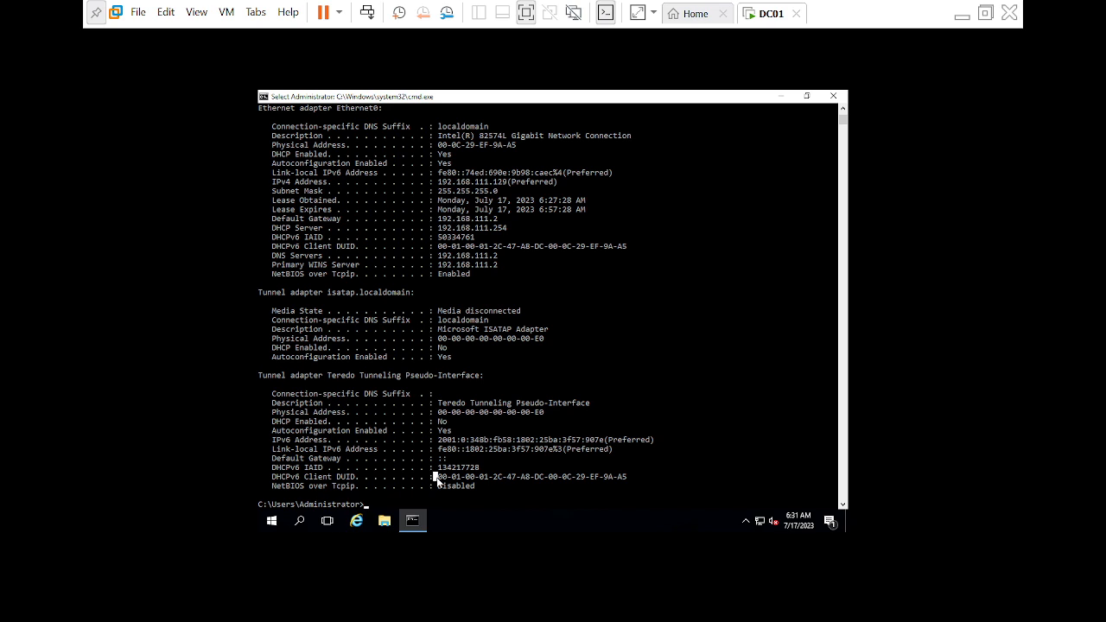
- Clear the Command Prompt output with the cls command
key(Escape)
text(cls)
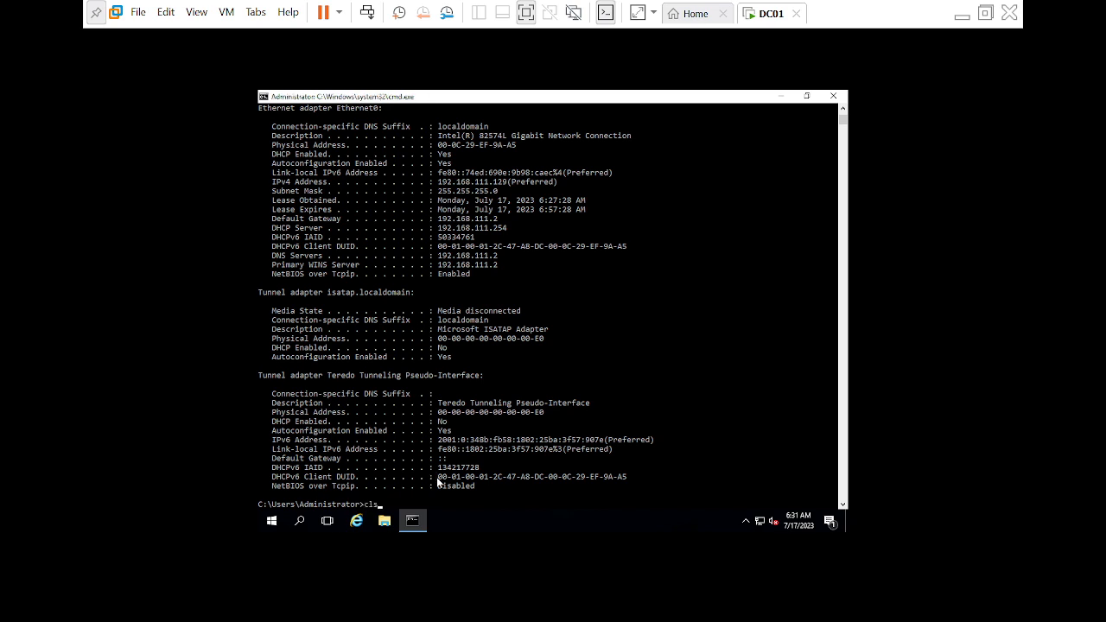
key(Return)
- Open the Network Connections window with the ncpa.cpl command and close it again
text(n)
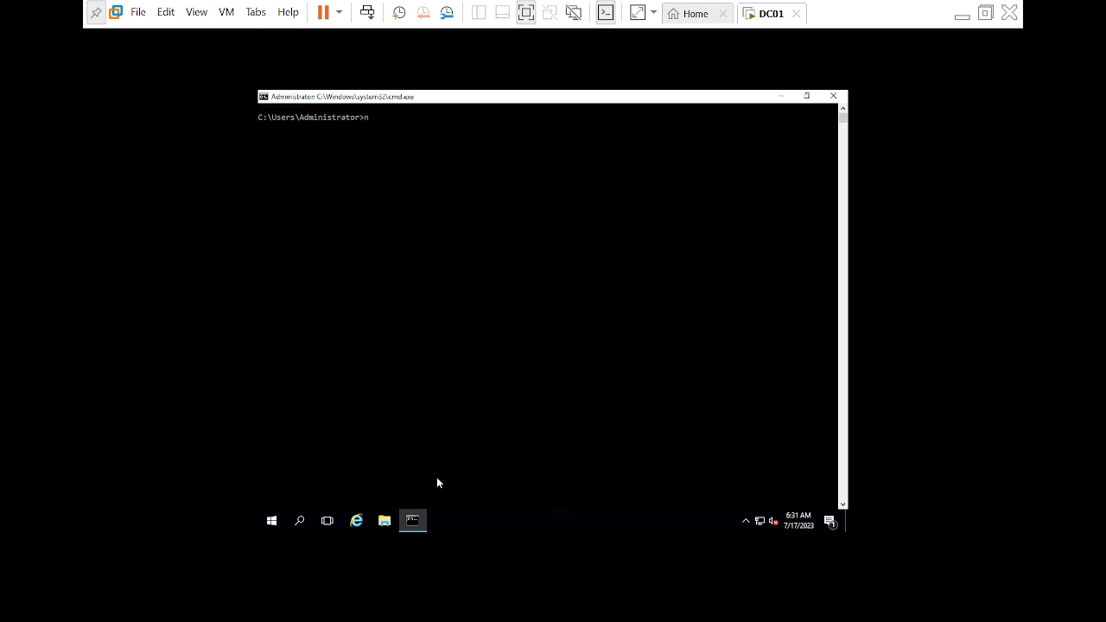
text(cpa.cpl)
key(Return)
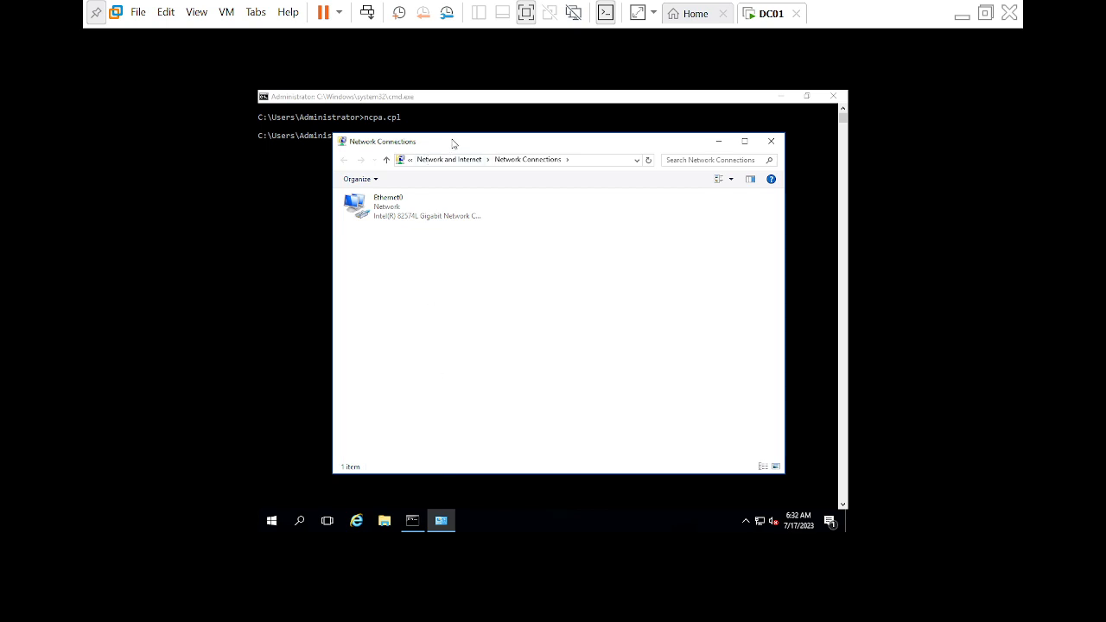
drag(452, 143, 508, 153)
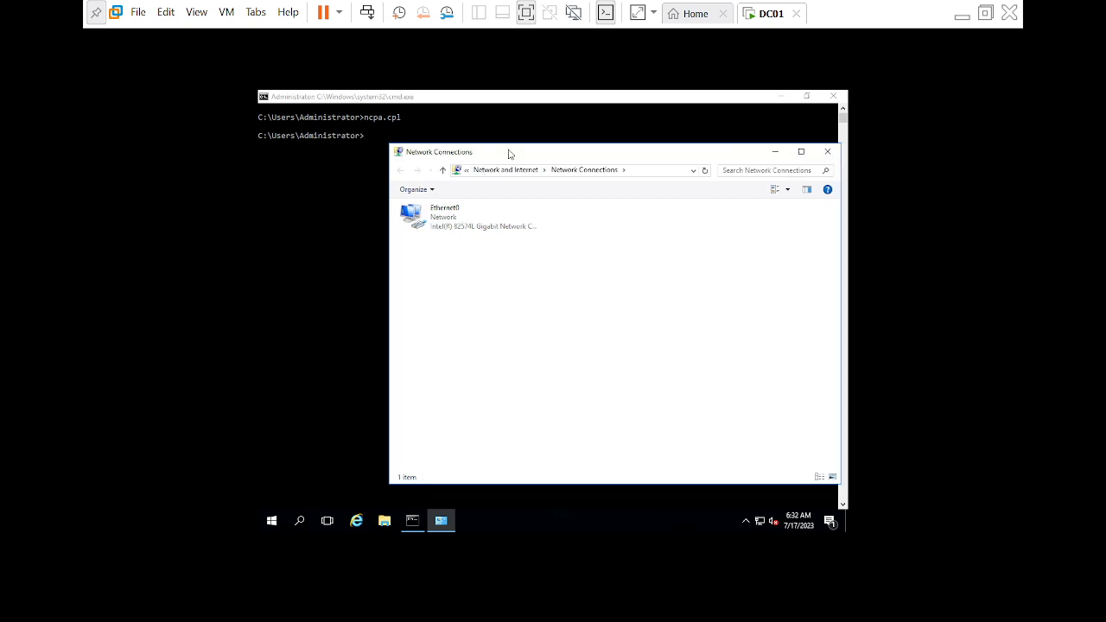
click(828, 153)
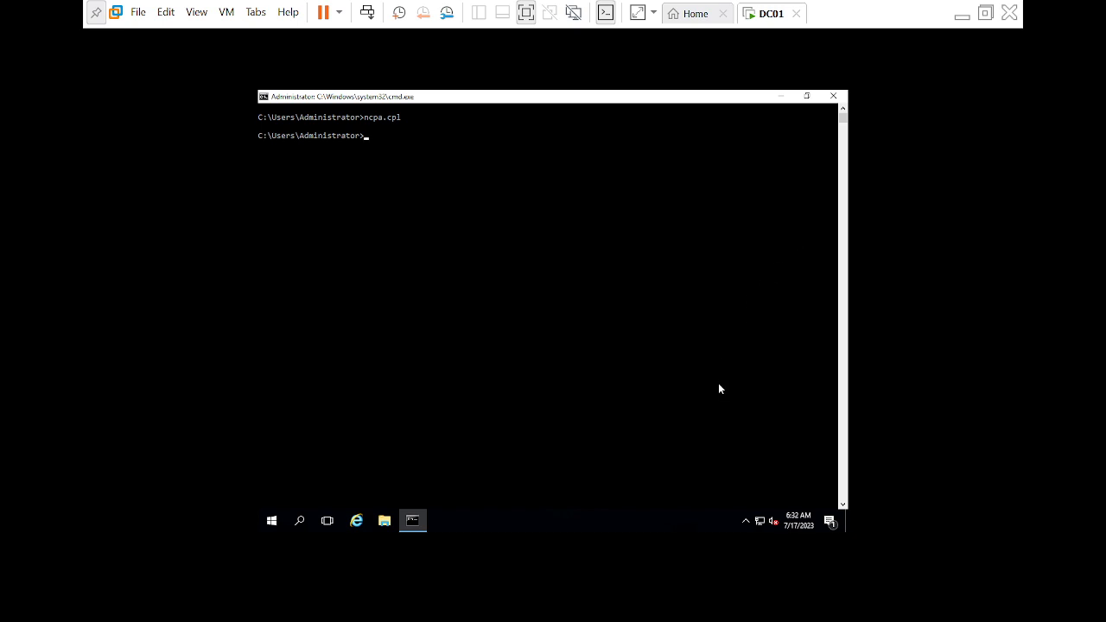
- Open the Internet Protocol Version 4 (TCP/IPv4) properties of the Ethernet0 adapter through the Network and Sharing Center
right_click(759, 521)
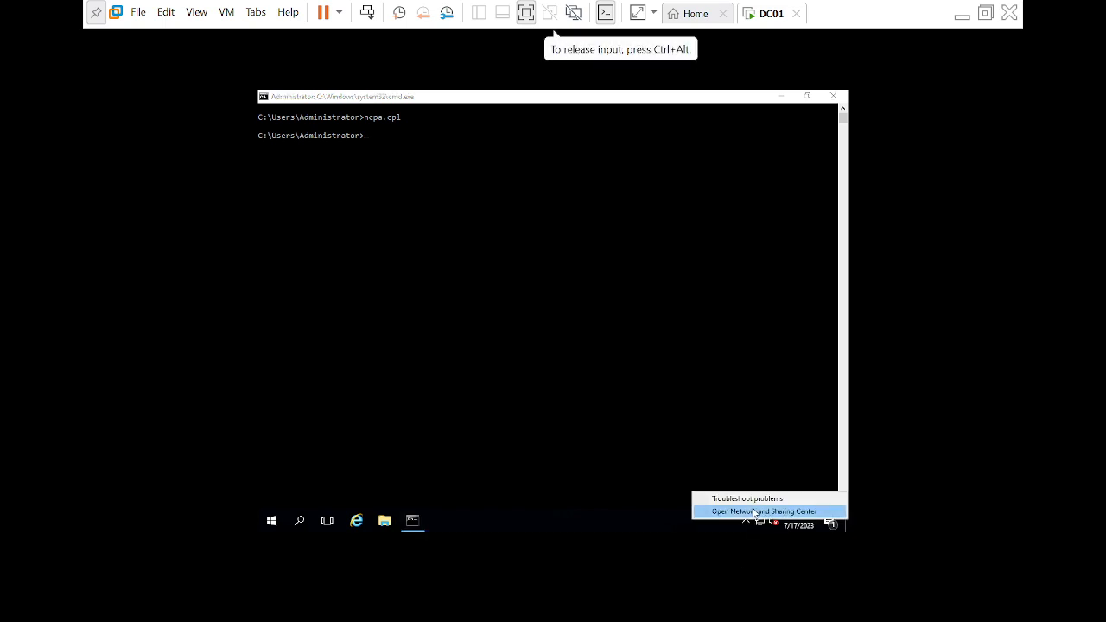
click(753, 512)
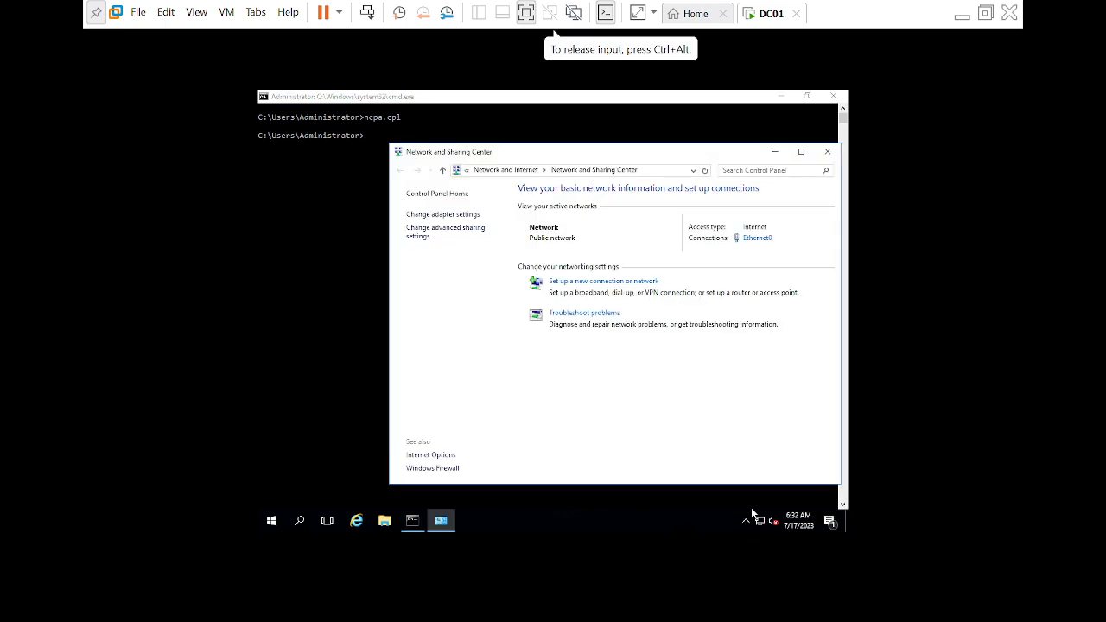
click(418, 215)
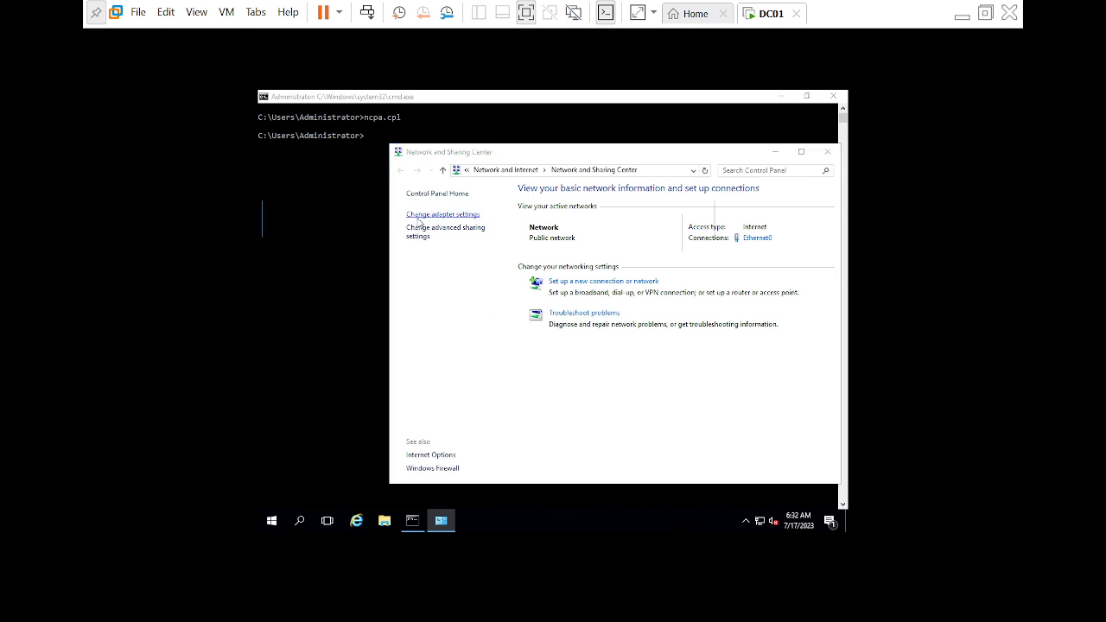
click(318, 171)
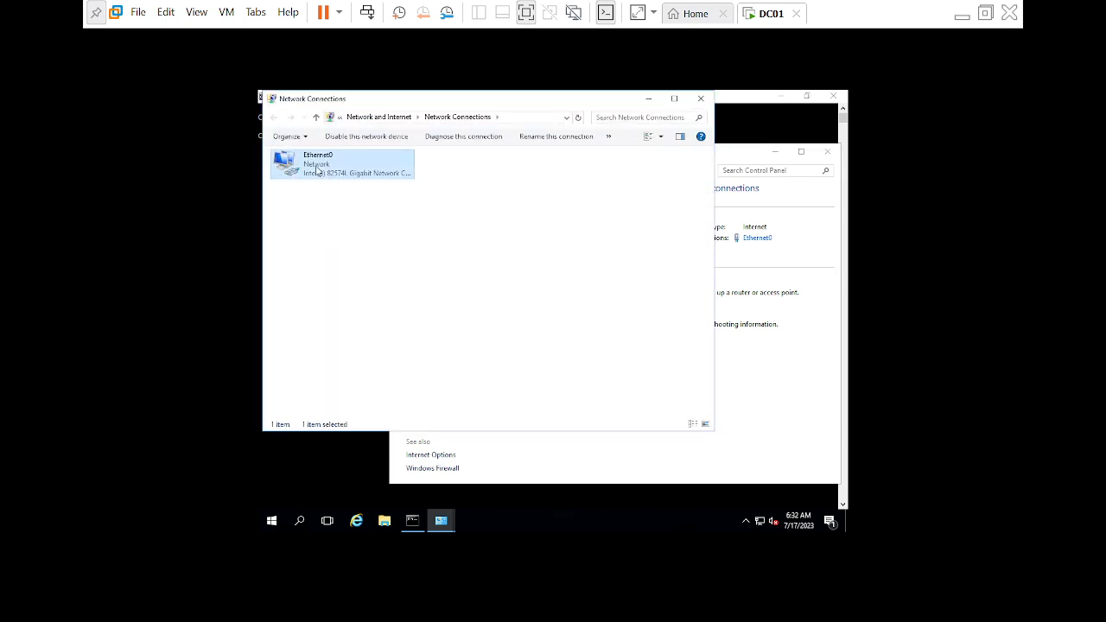
right_click(318, 171)
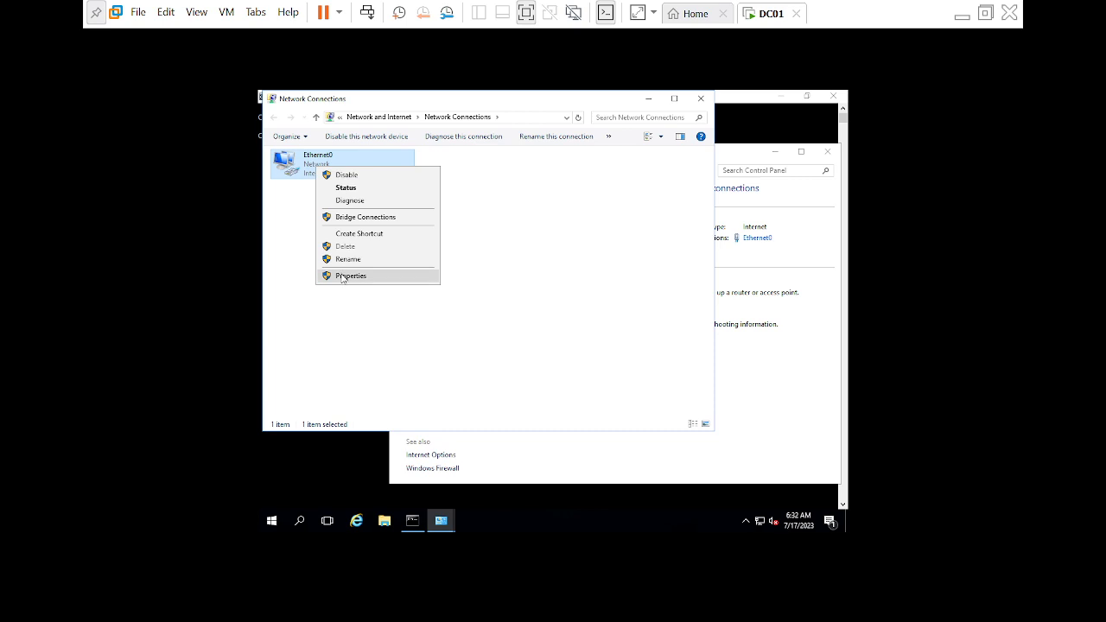
click(343, 277)
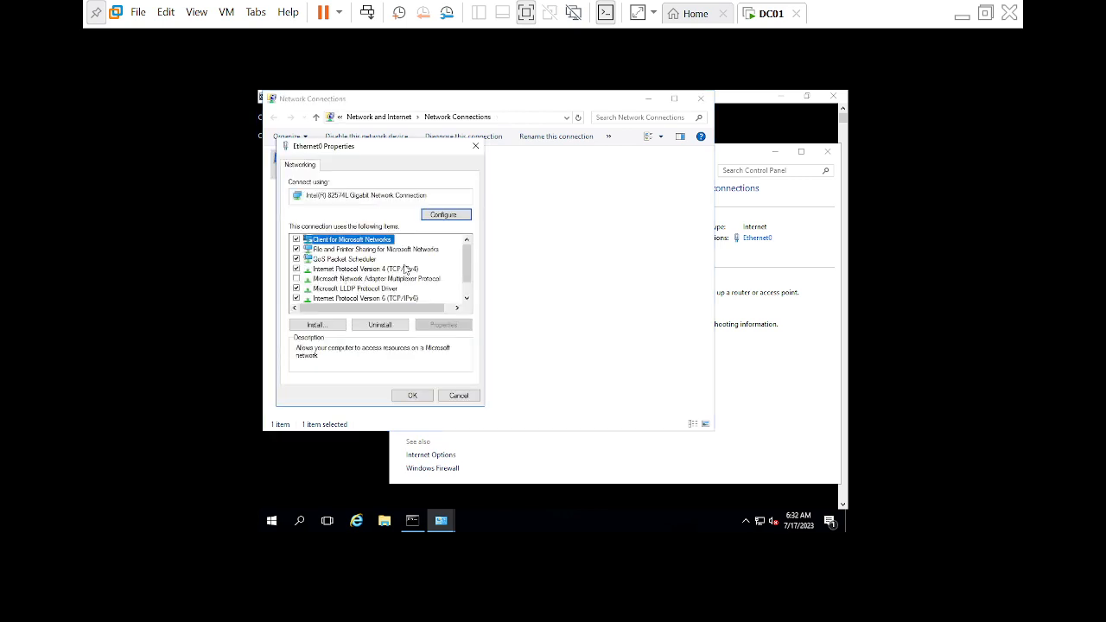
click(411, 270)
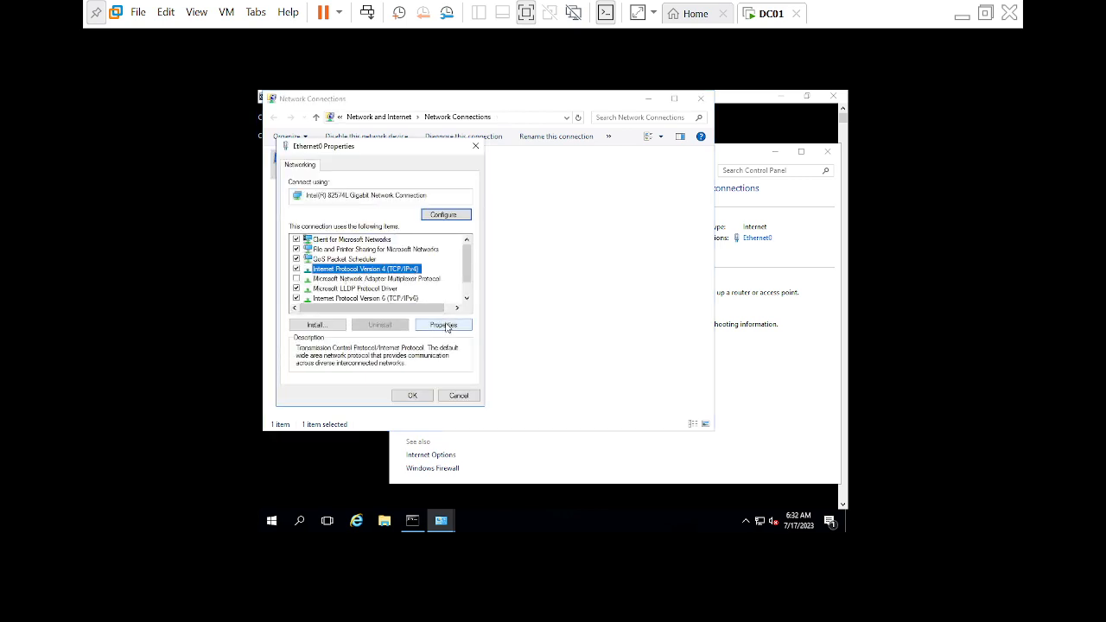
click(444, 324)
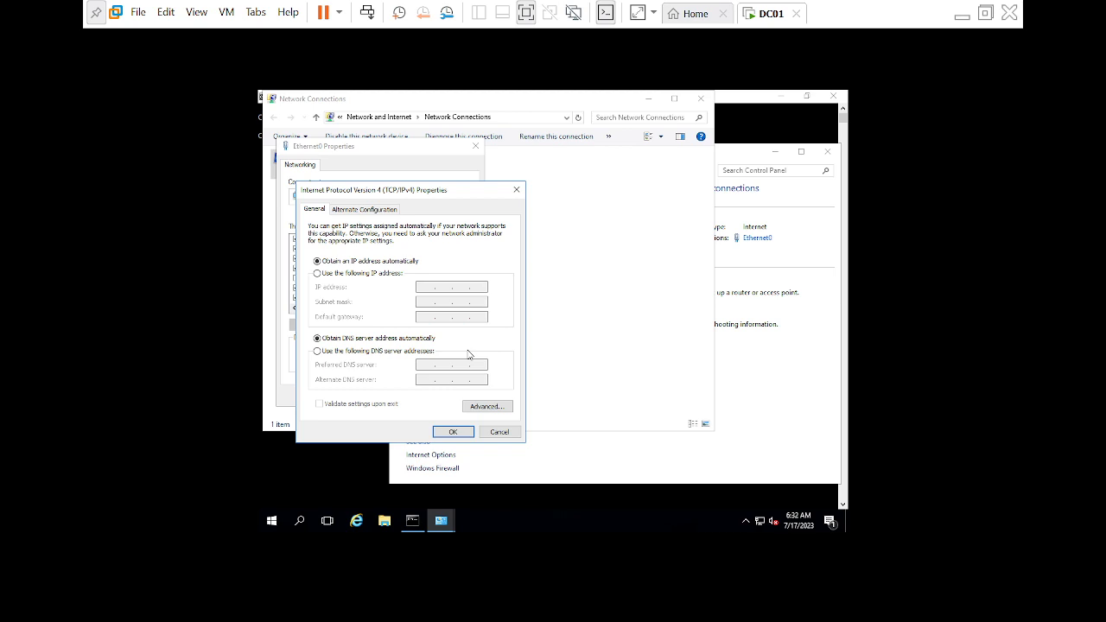
- Assign the static IP address 192.168.190.50 with subnet mask 255.255.255.0 and default gateway 192.168.190.1
click(331, 275)
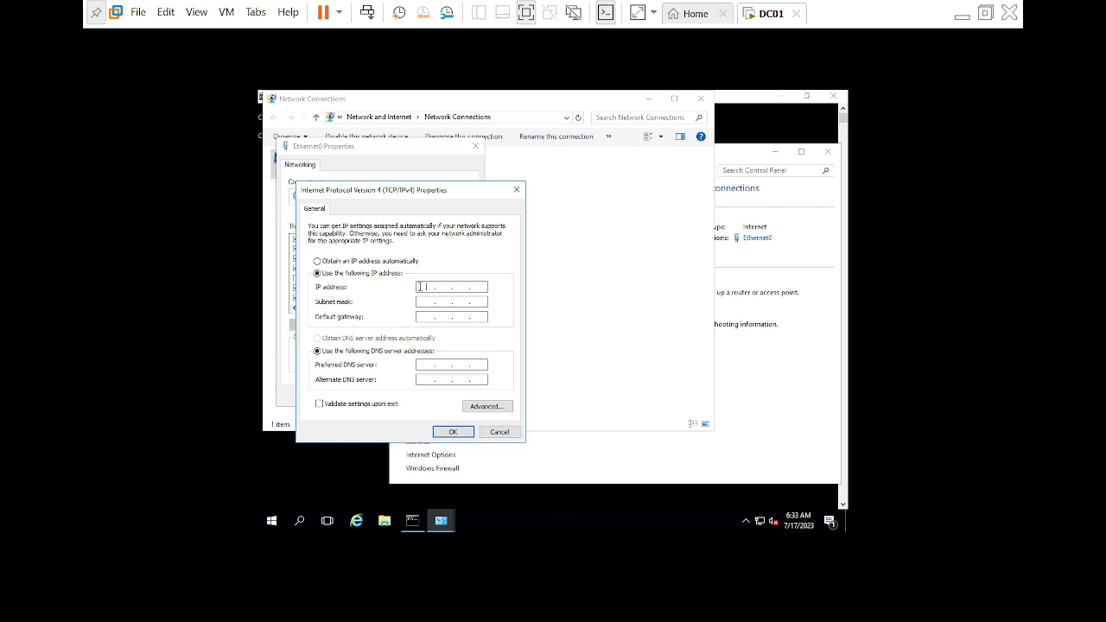
text(92 . 168 . 190 . 50)
key(Tab)
click(478, 301)
text(192 . 168 . 190)
key(Tab)
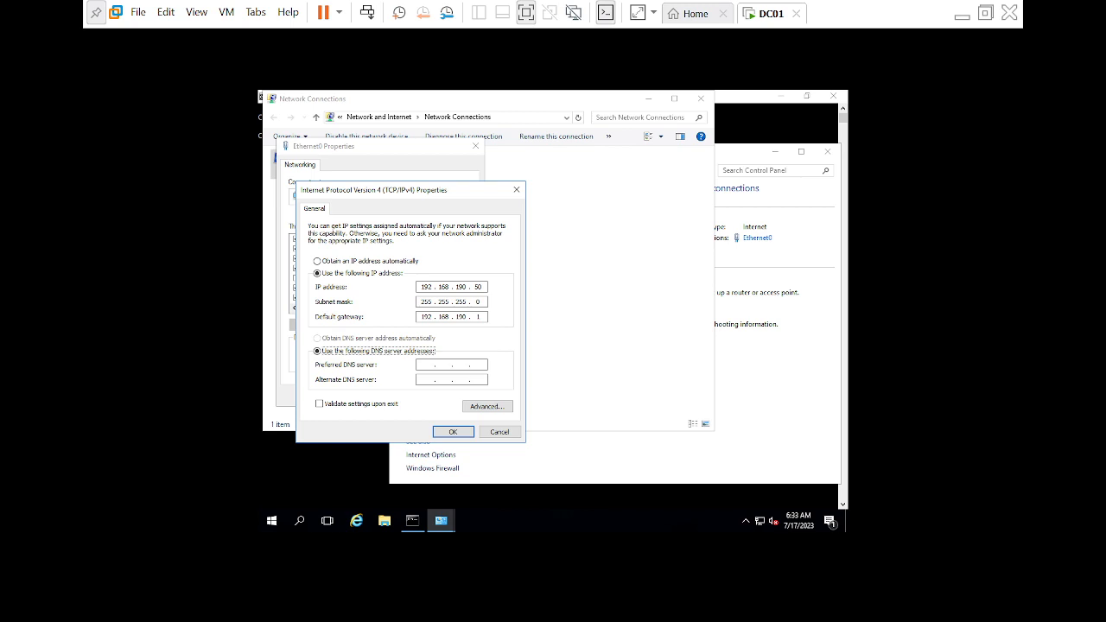
- Set the preferred DNS server to 192.168.190.50, apply the adapter settings and close the network windows
key(Tab)
text(192 . 168 . 190 . 50)
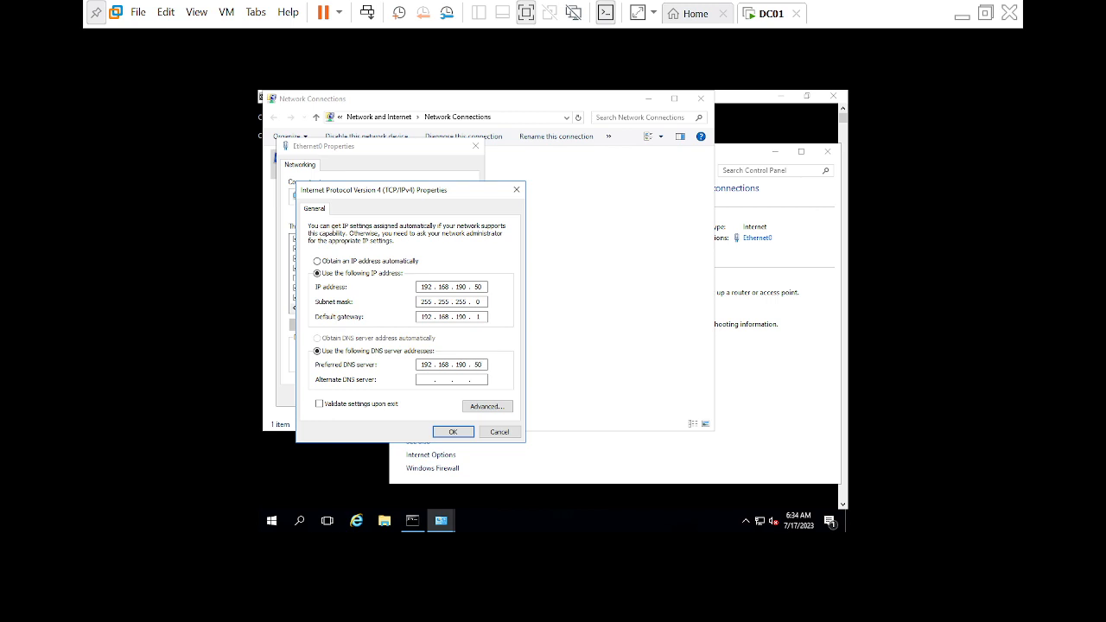
click(453, 431)
click(426, 401)
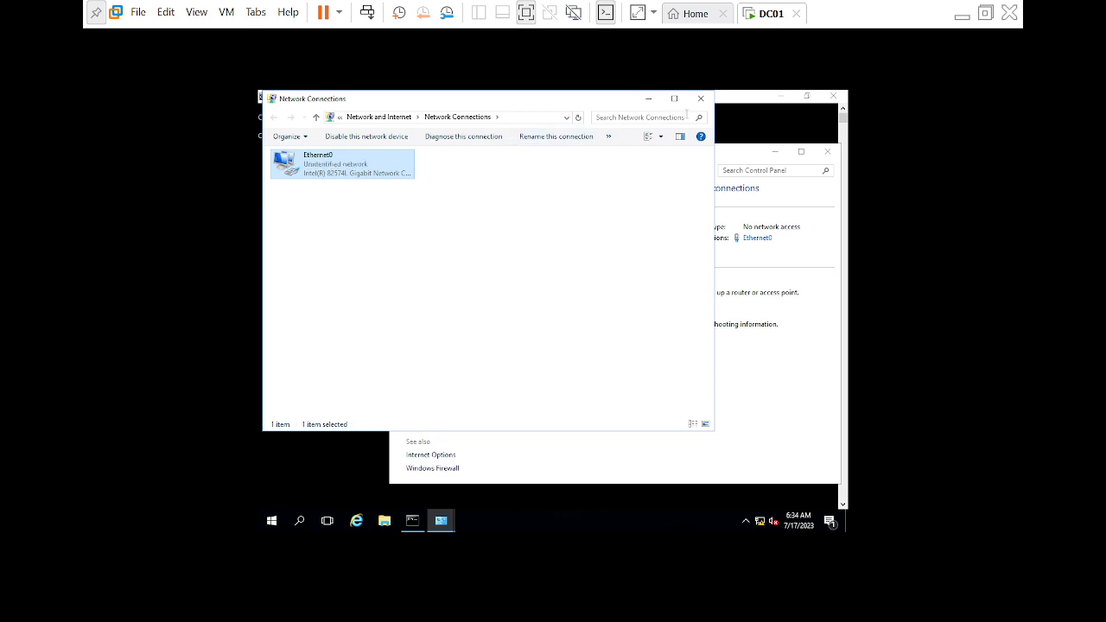
click(700, 99)
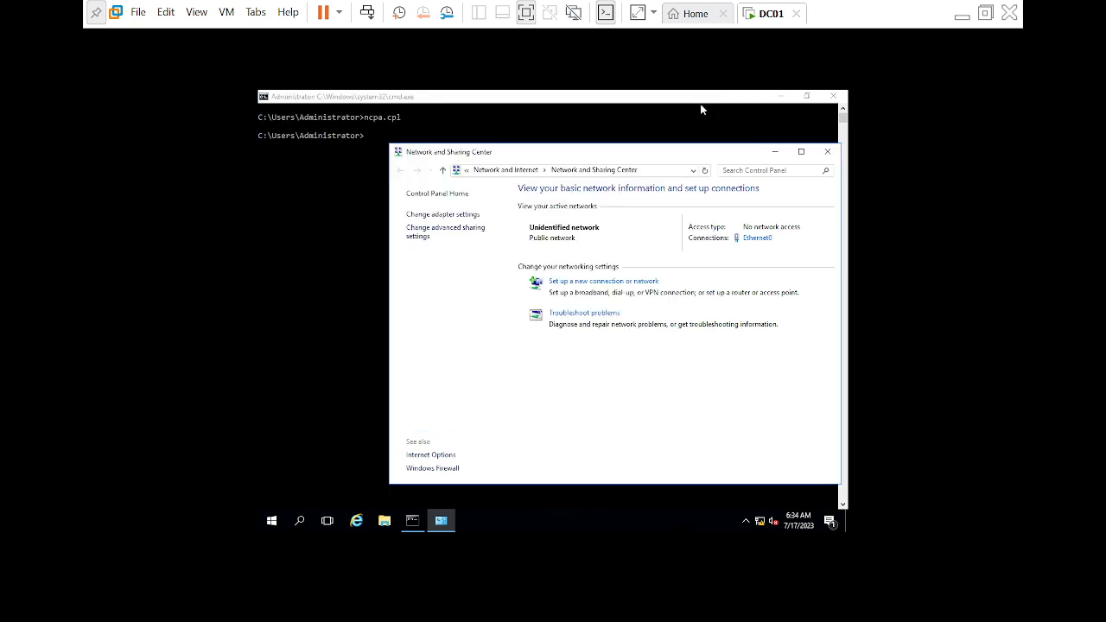
click(827, 152)
- Clear the Command Prompt and run ipconfig to check the adapter's new IPv4 configuration
text(cls)
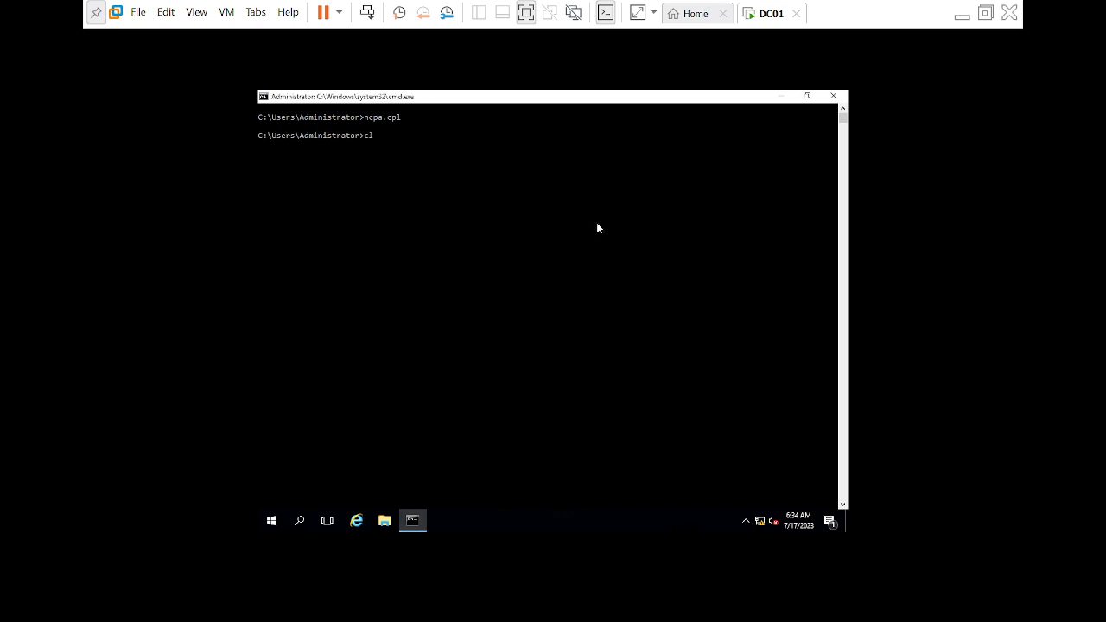
key(Return)
text(ipconfig)
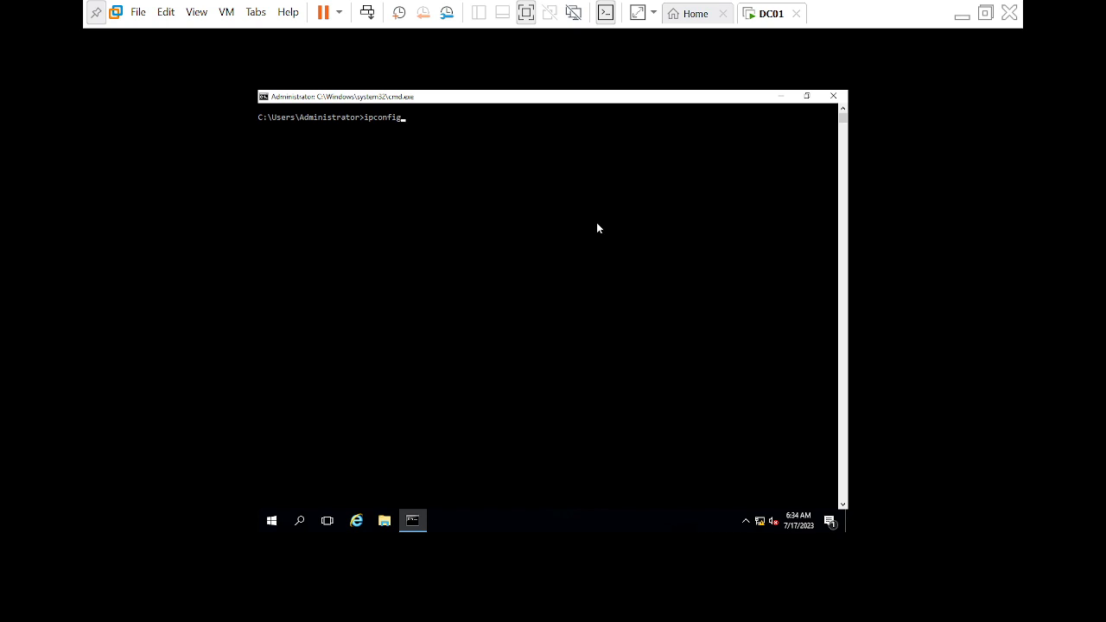
key(Return)
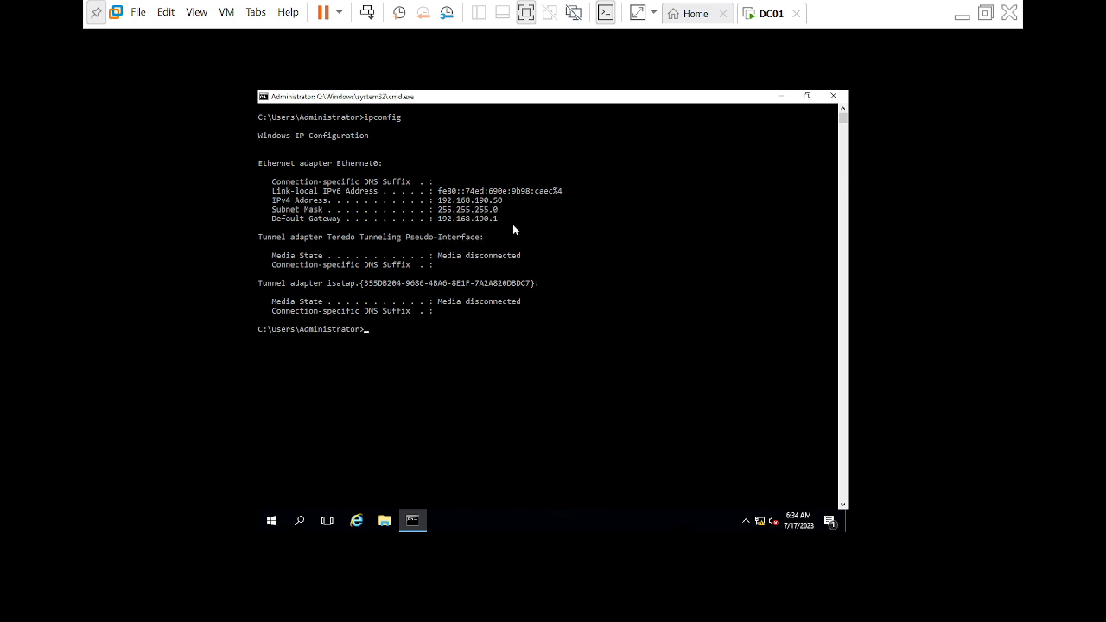
click(485, 340)
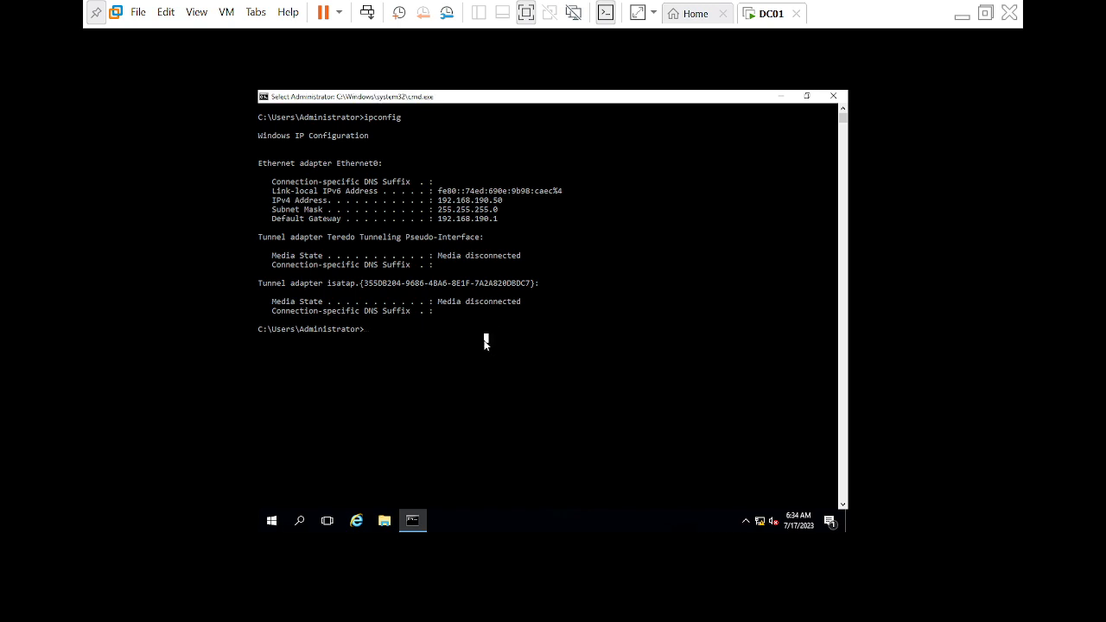
key(Up)
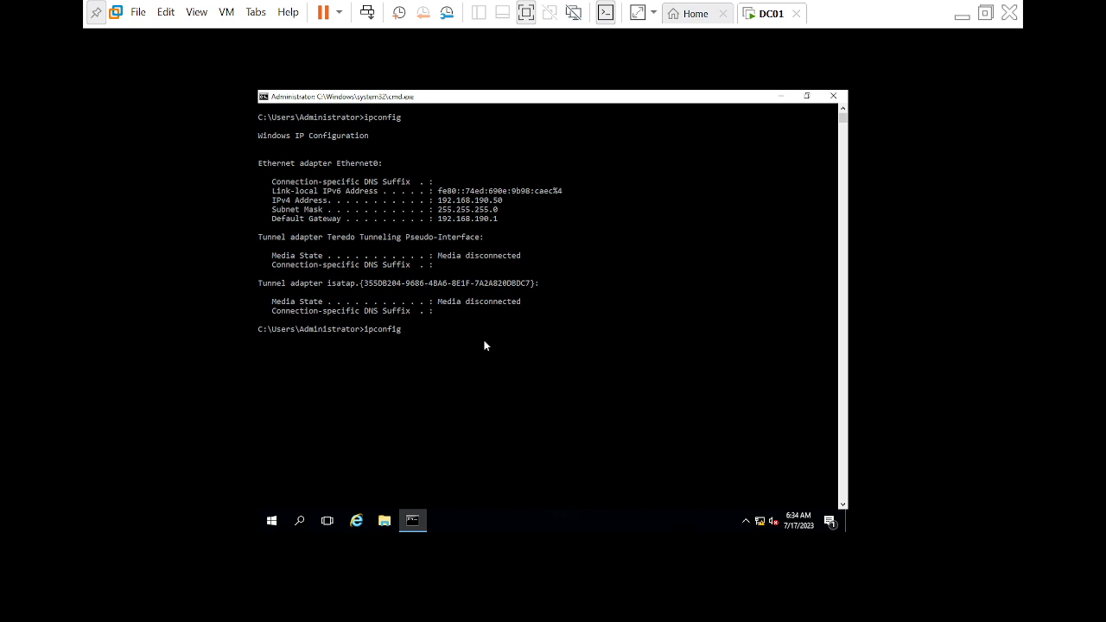
text(/all)
key(BackSpace)
key(BackSpace)
key(BackSpace)
key(BackSpace)
key(BackSpace)
key(BackSpace)
key(BackSpace)
key(BackSpace)
key(BackSpace)
key(BackSpace)
key(BackSpace)
key(BackSpace)
key(BackSpace)
- Run ipconfig /all in the Command Prompt to check the full adapter configuration, including the DNS server
text(ipconfig /all)
key(Return)
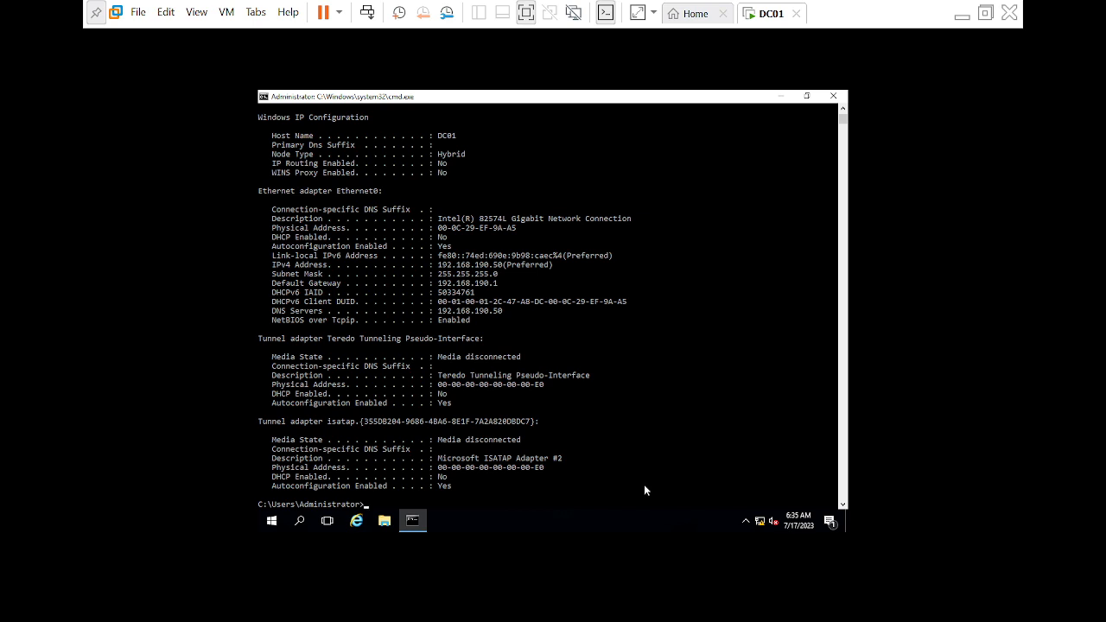
- Clear the Command Prompt output with cls and close the Command Prompt window
click(698, 422)
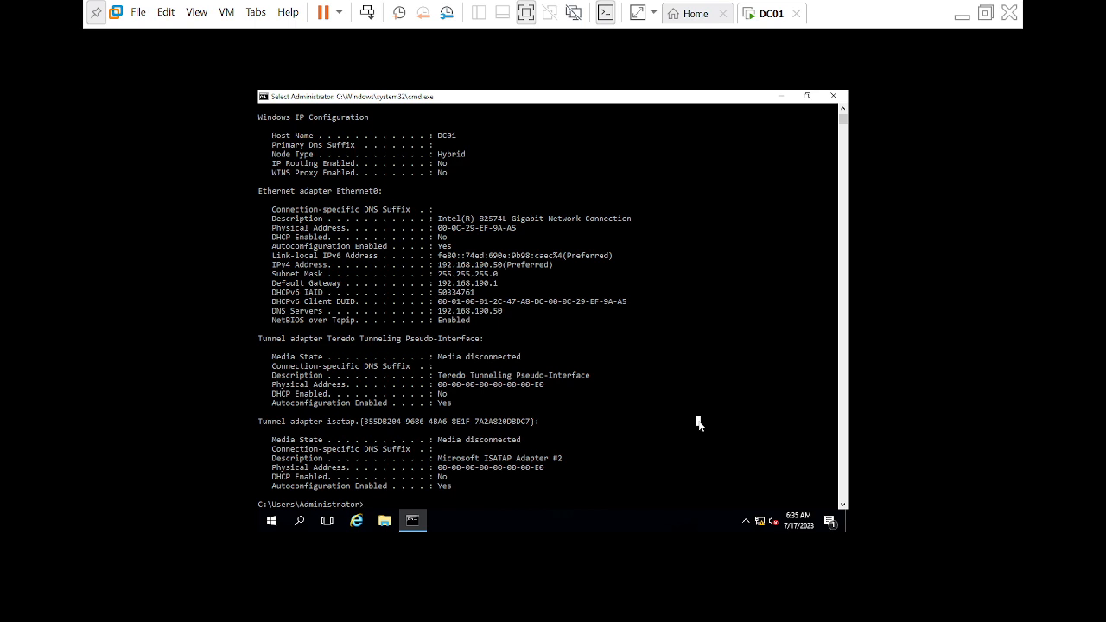
text(cl)
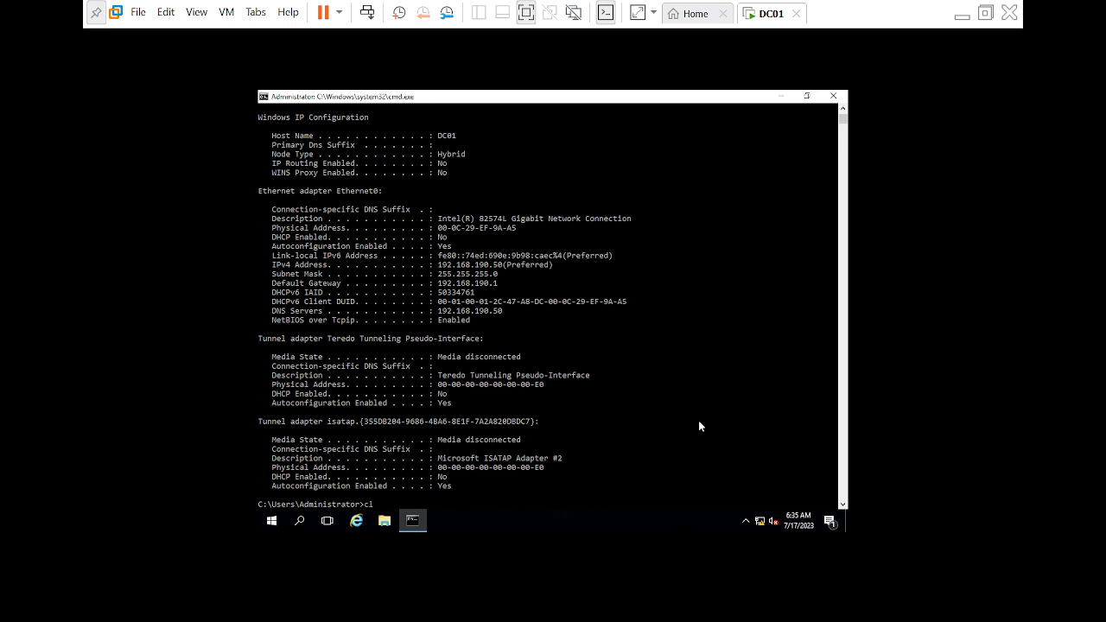
text(s)
key(Return)
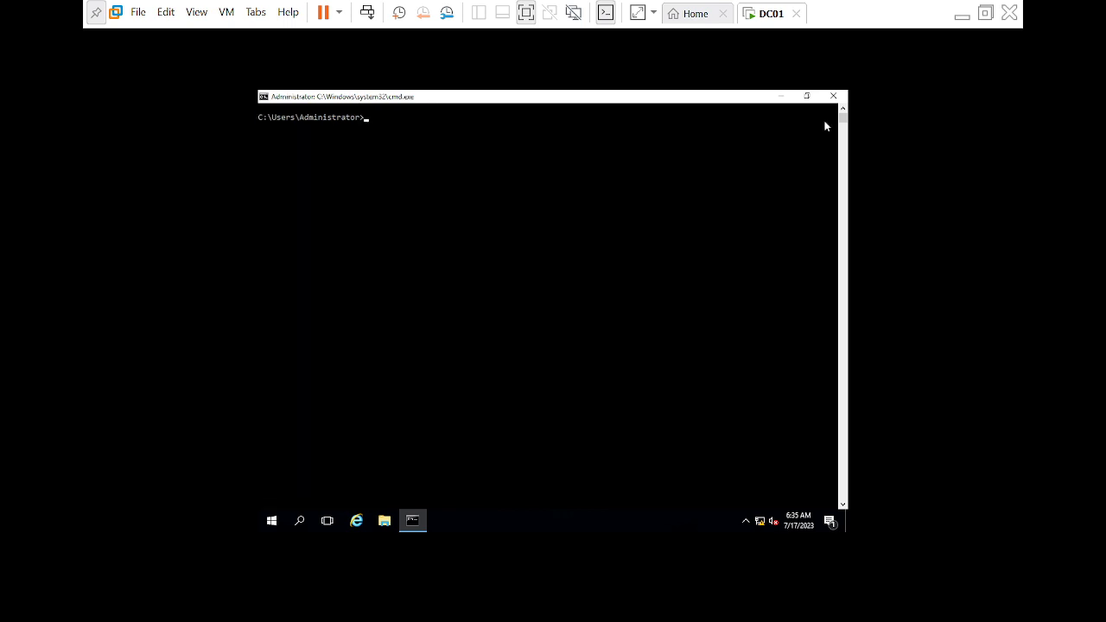
click(833, 97)
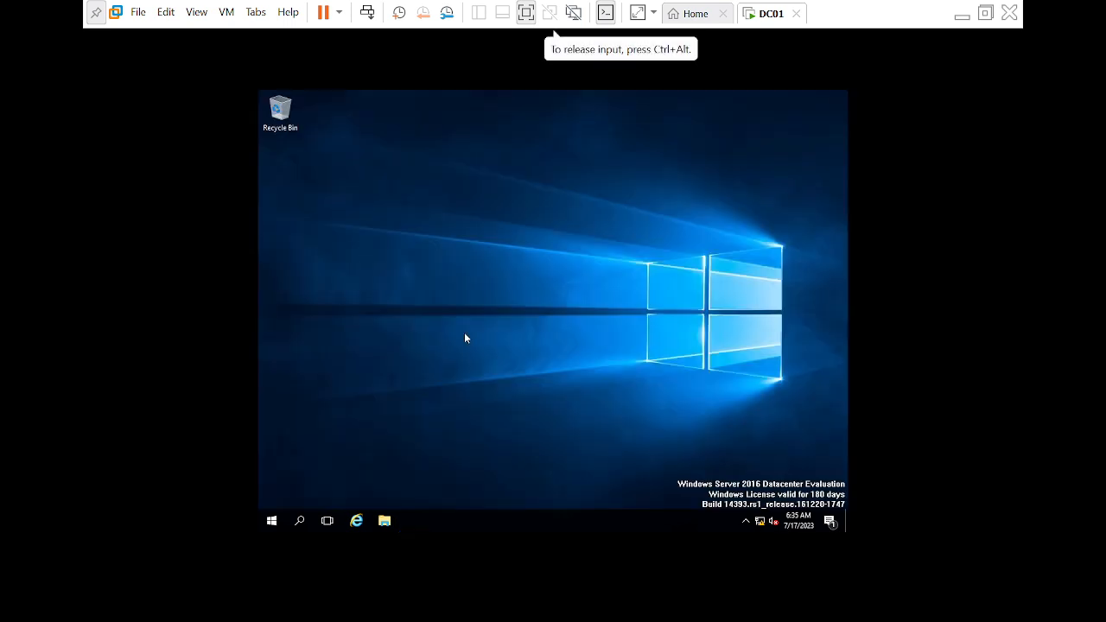